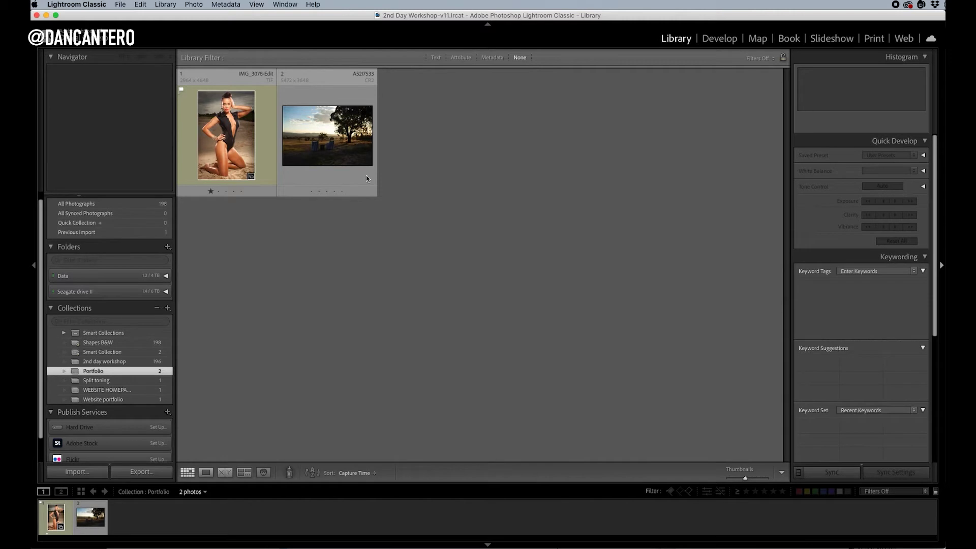
# Open the beach portrait for developing and bring up its Color Grading controls.
pyautogui.doubleClick(225, 141)
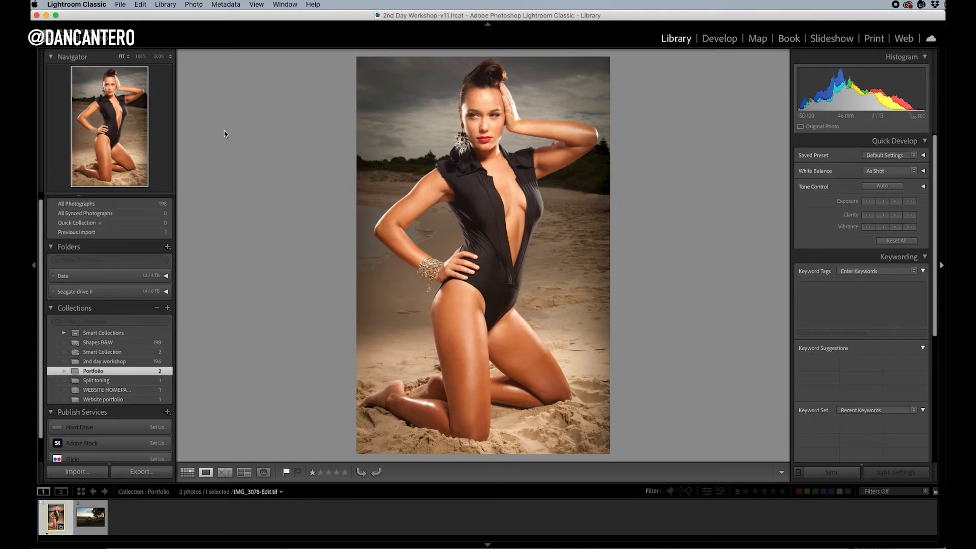
pyautogui.click(721, 38)
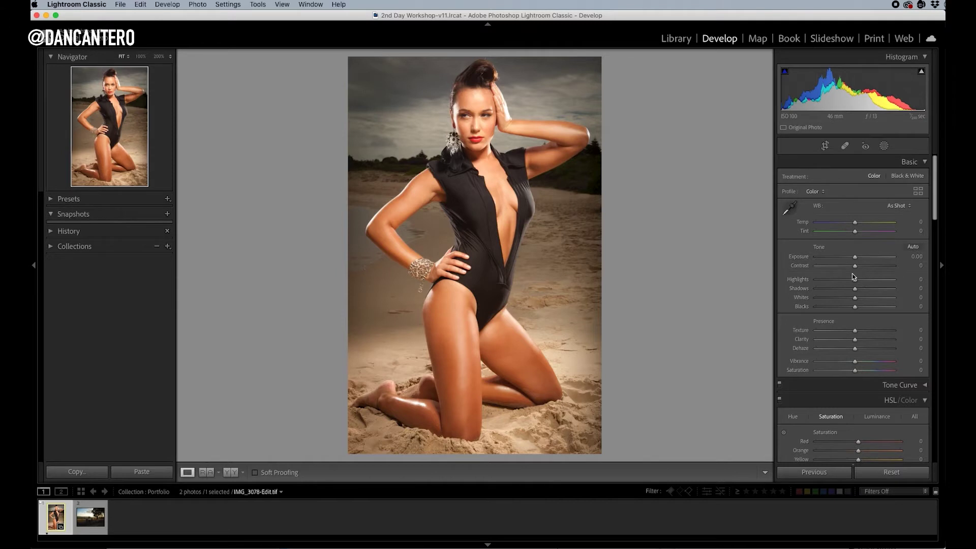
pyautogui.scroll(-5, 873, 292)
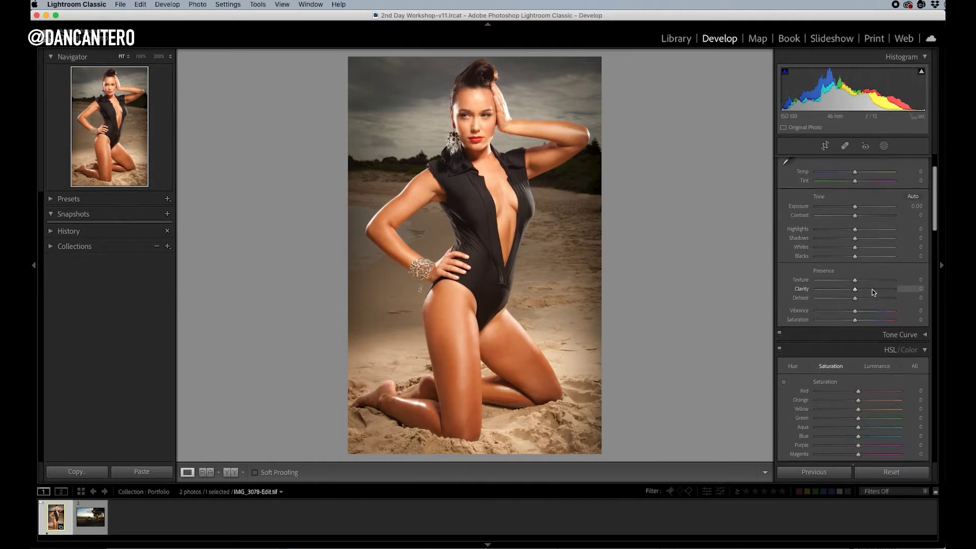
pyautogui.scroll(-4, 873, 292)
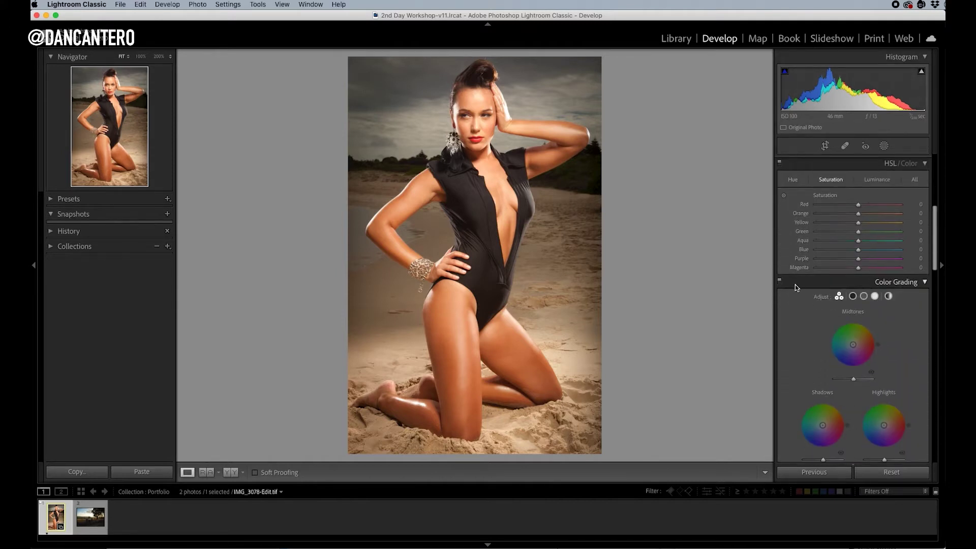
pyautogui.click(924, 284)
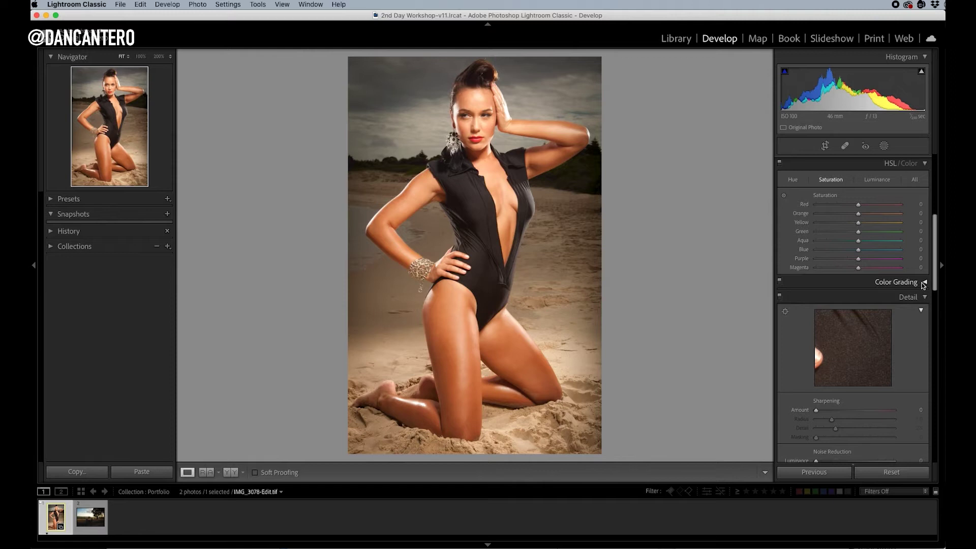
pyautogui.click(924, 283)
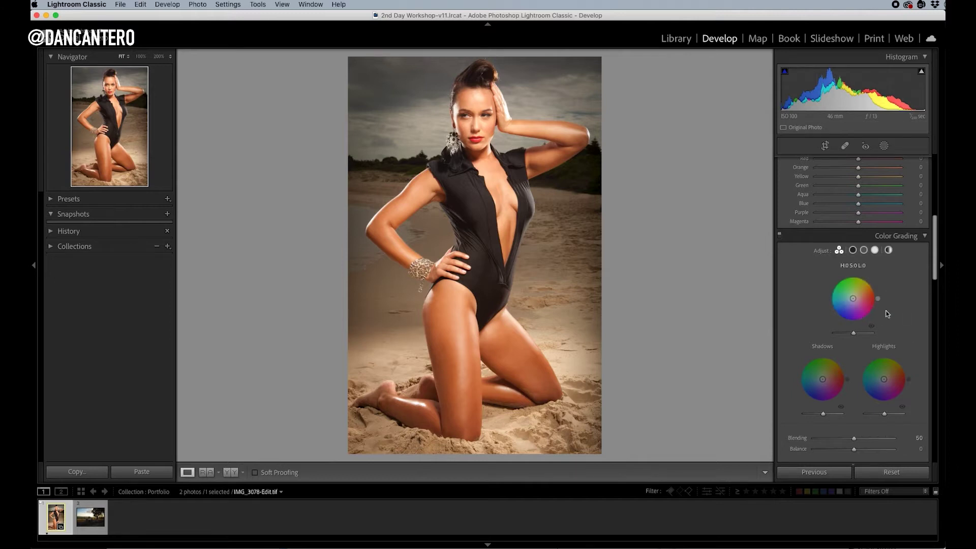
# Examine the separate shadows, midtones and highlights colour wheels and return to the three-wheel view.
pyautogui.click(852, 250)
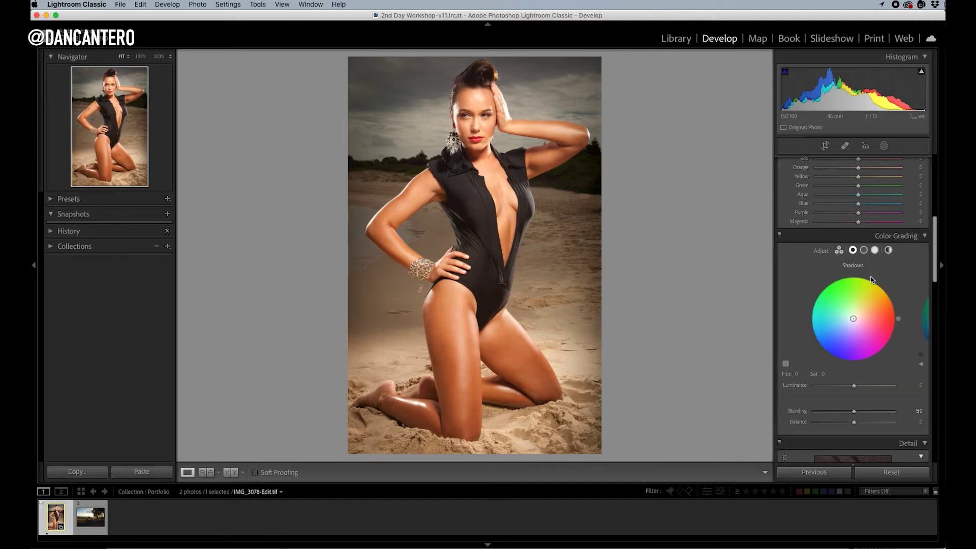
pyautogui.click(864, 250)
pyautogui.click(874, 250)
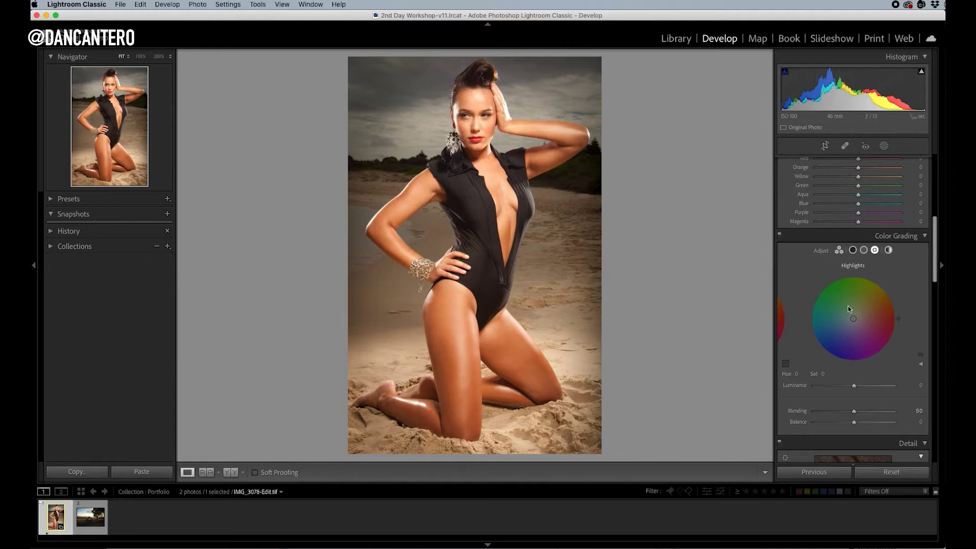
pyautogui.click(839, 250)
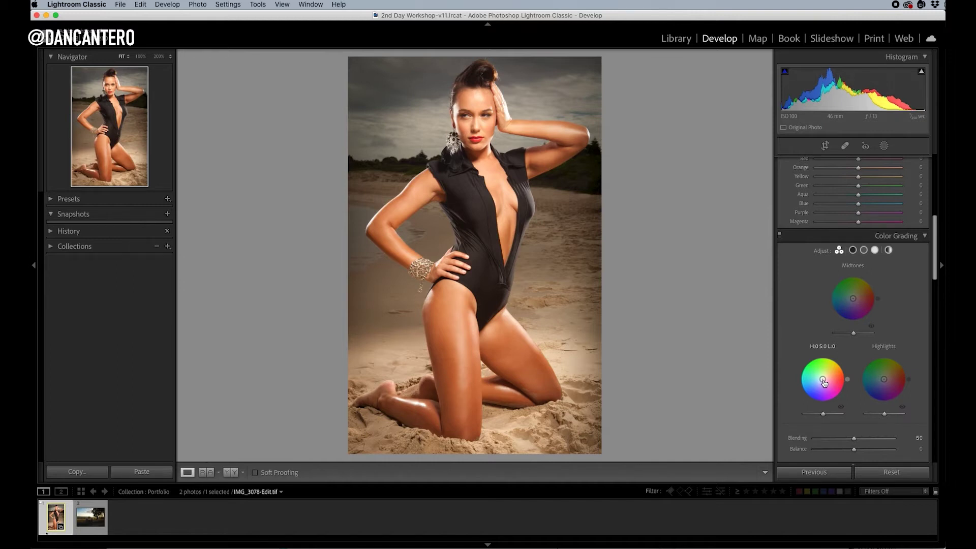
# Tint the portrait's shadows blue at a hue of about 218, testing saturation up to 100 before reducing it.
pyautogui.moveTo(822, 379); pyautogui.dragTo(825, 376)
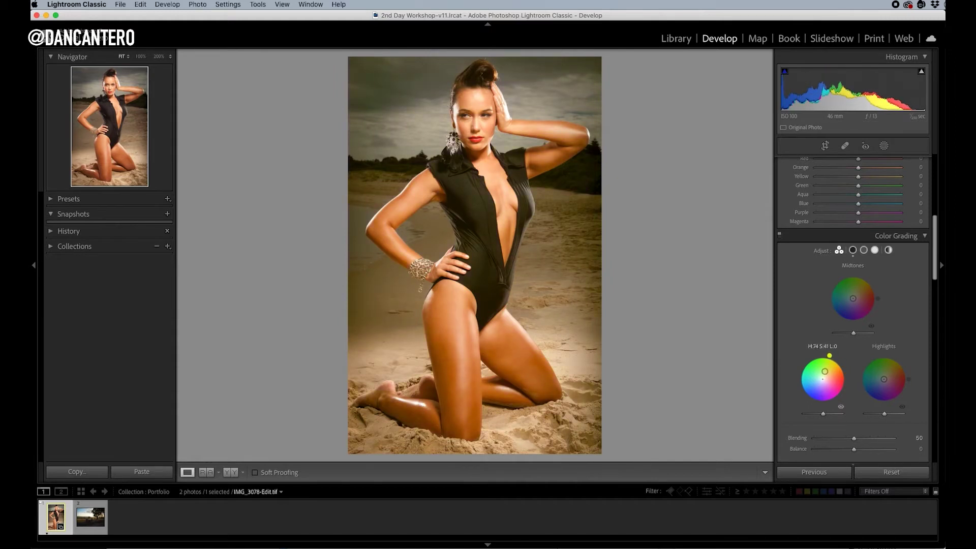
pyautogui.moveTo(819, 354); pyautogui.dragTo(815, 379)
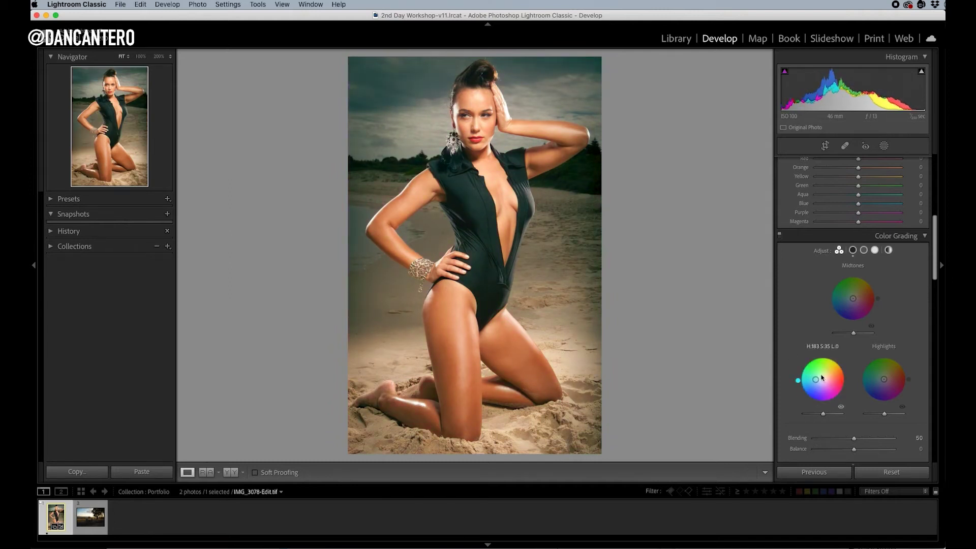
pyautogui.moveTo(816, 382); pyautogui.dragTo(819, 381)
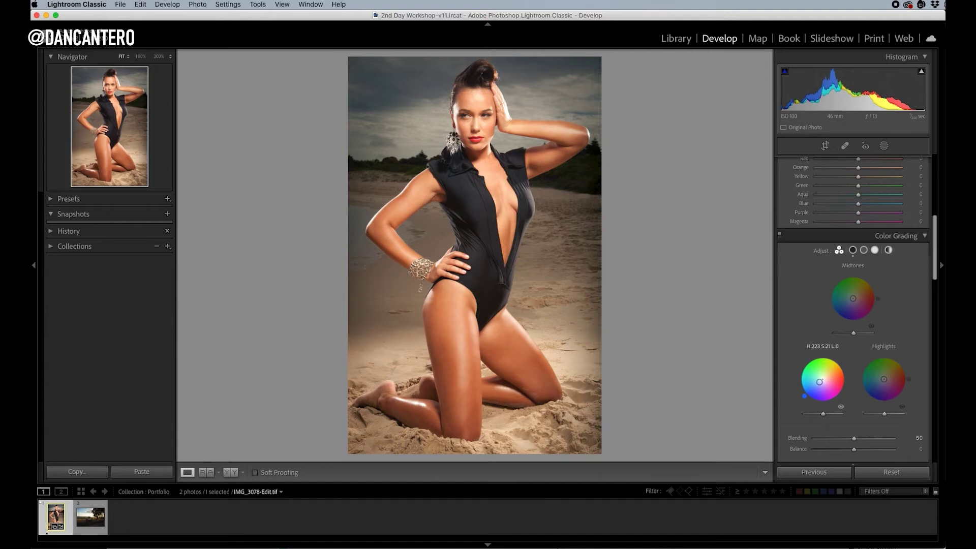
pyautogui.moveTo(819, 381); pyautogui.dragTo(812, 387)
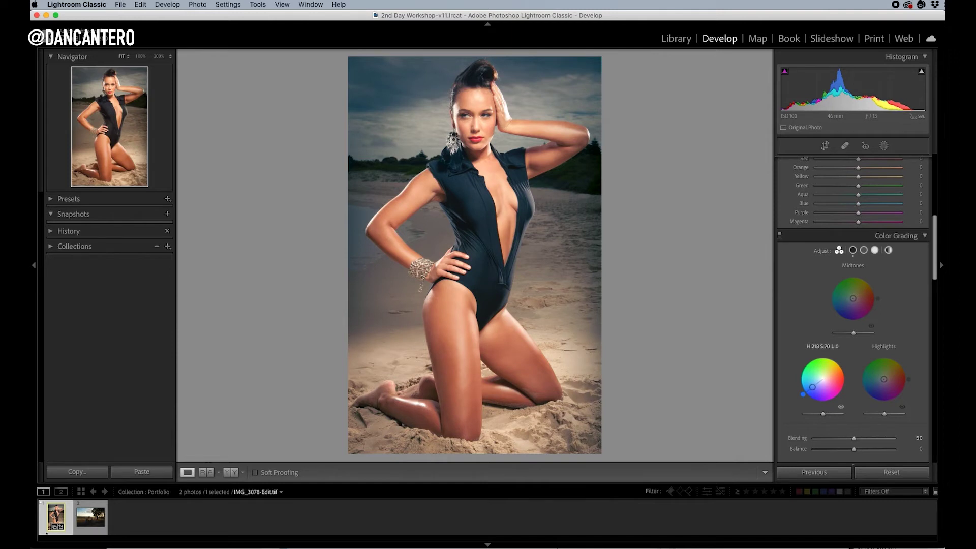
pyautogui.moveTo(812, 387); pyautogui.dragTo(809, 390)
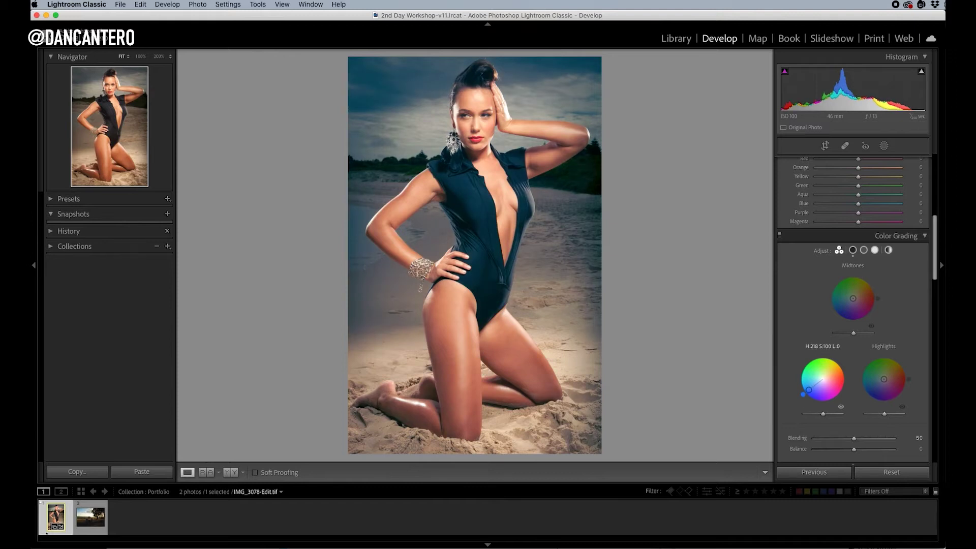
pyautogui.moveTo(808, 390); pyautogui.dragTo(813, 387)
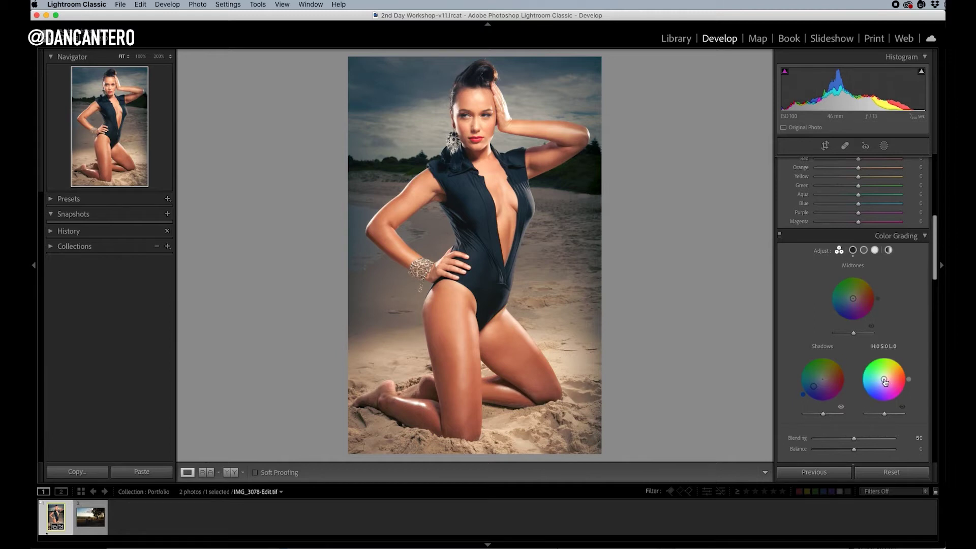
# Tint the highlights orange at about hue 33 and saturation 27, and give the midtones a faint green tint.
pyautogui.moveTo(884, 382); pyautogui.dragTo(888, 376)
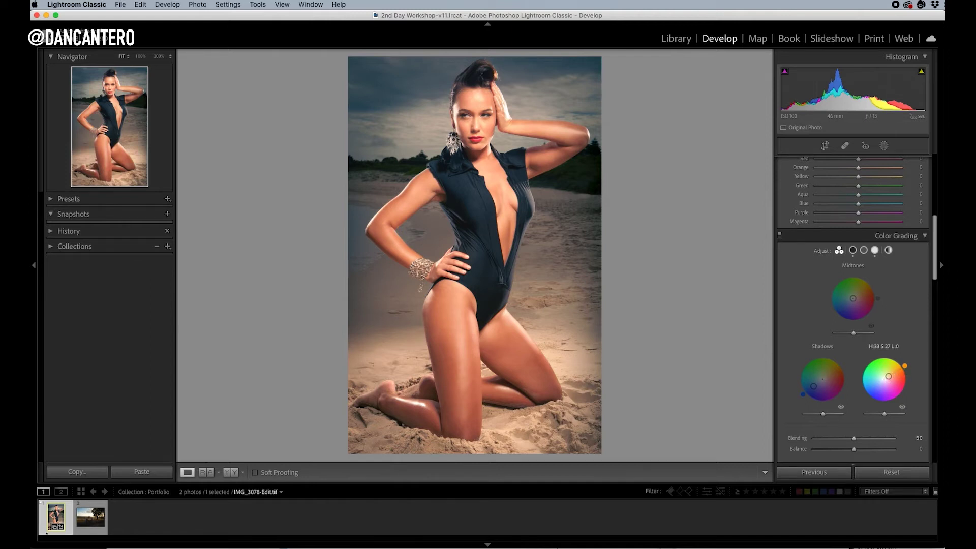
pyautogui.moveTo(889, 376); pyautogui.dragTo(888, 376)
pyautogui.moveTo(853, 301); pyautogui.dragTo(854, 302)
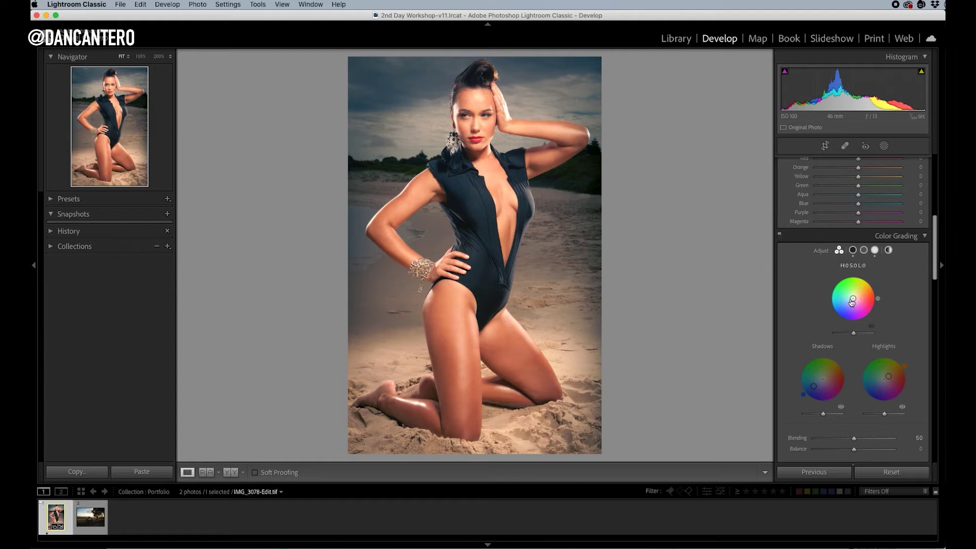
pyautogui.moveTo(854, 301); pyautogui.dragTo(852, 297)
pyautogui.moveTo(852, 297); pyautogui.dragTo(852, 298)
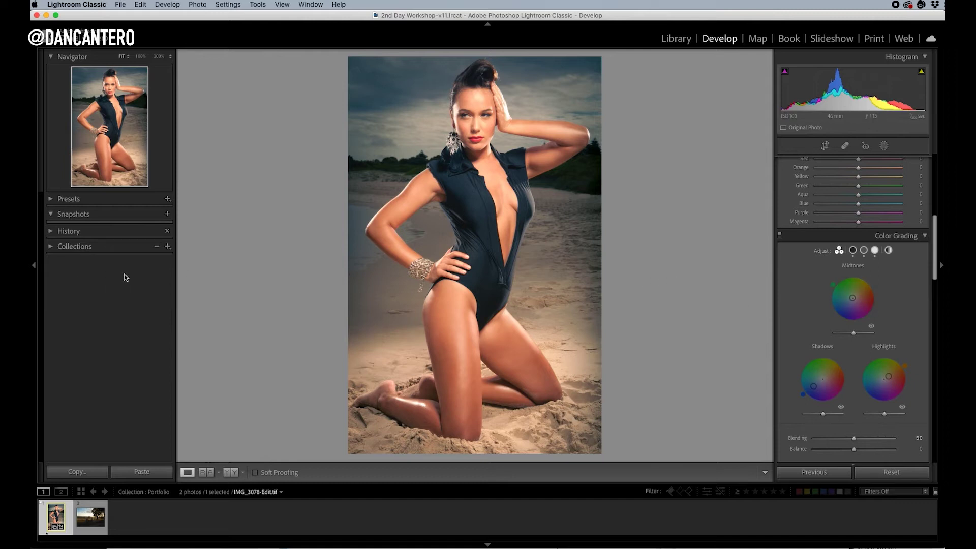
# Save the colour-graded portrait as a snapshot named After.
pyautogui.click(167, 214)
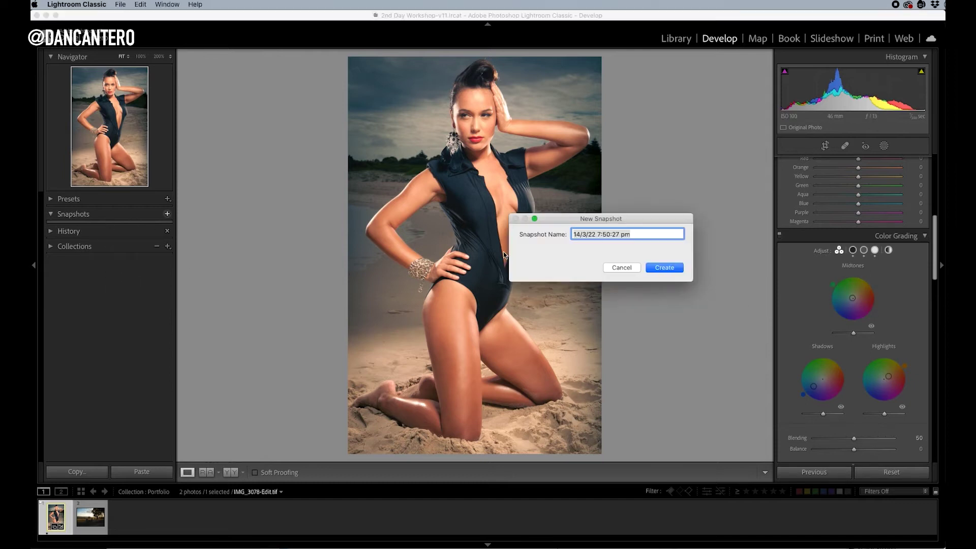
pyautogui.write('After')
pyautogui.press('Return')
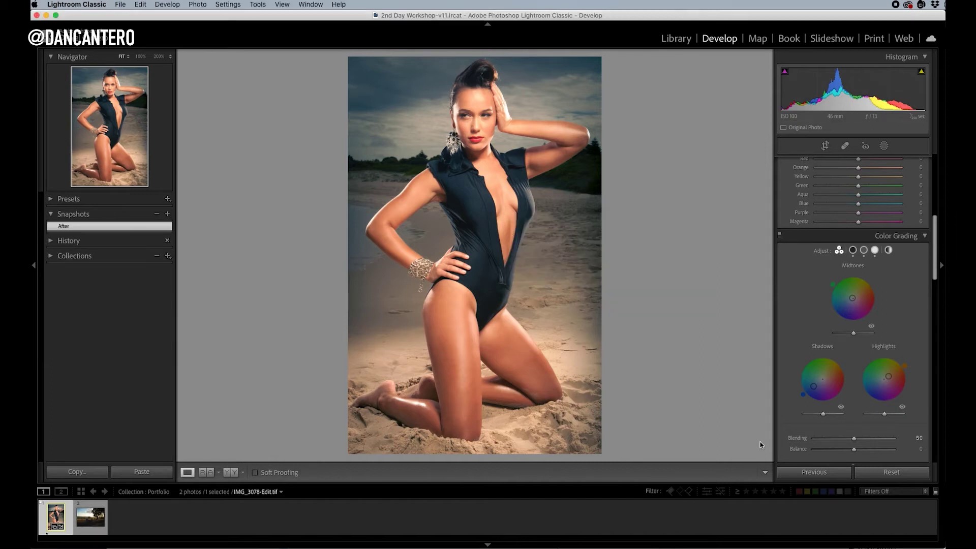
# Save the portrait with all edits reset as a snapshot named Before, and restore the After snapshot.
pyautogui.click(892, 472)
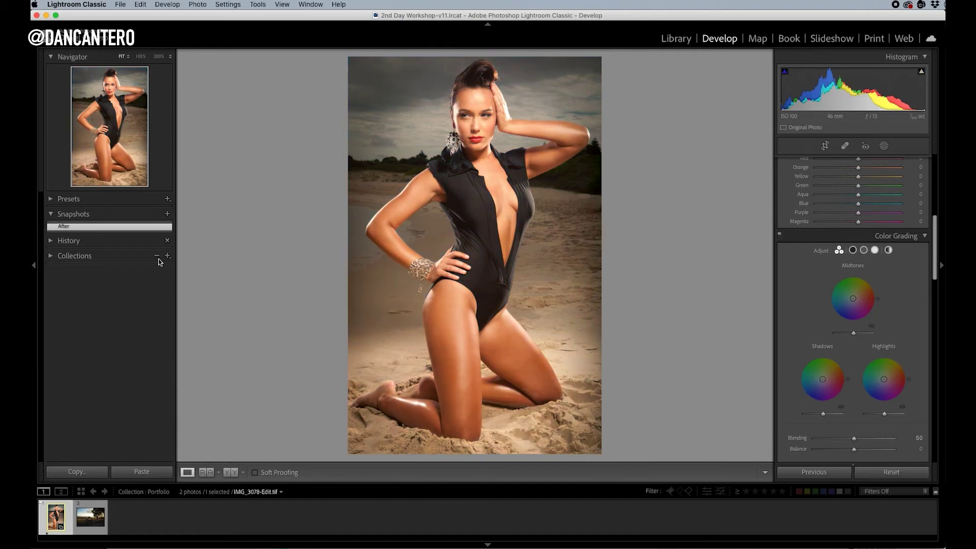
pyautogui.click(167, 214)
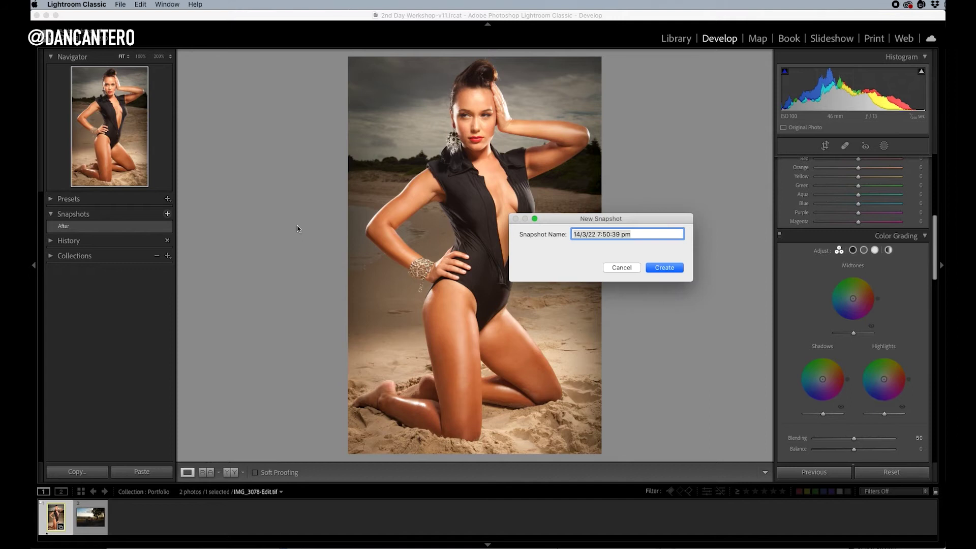
pyautogui.write('Before')
pyautogui.press('Return')
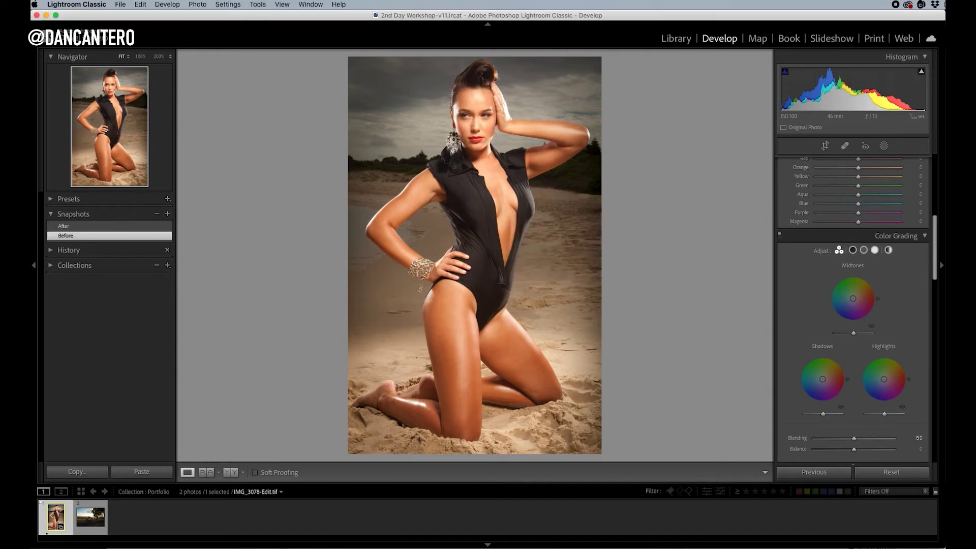
pyautogui.click(79, 227)
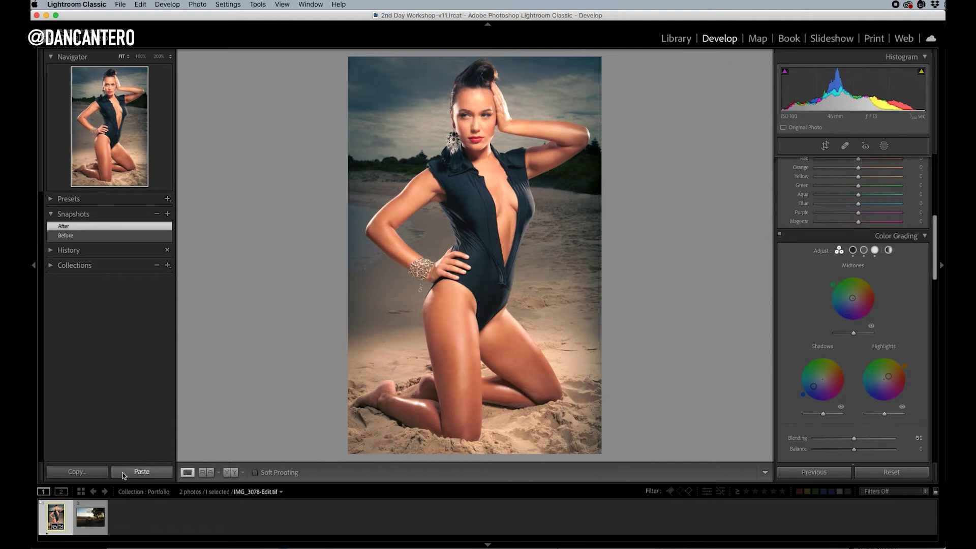
# Open the landscape photo with the two striped chairs and set Shadows to +52 and Highlights to -39.
pyautogui.click(88, 521)
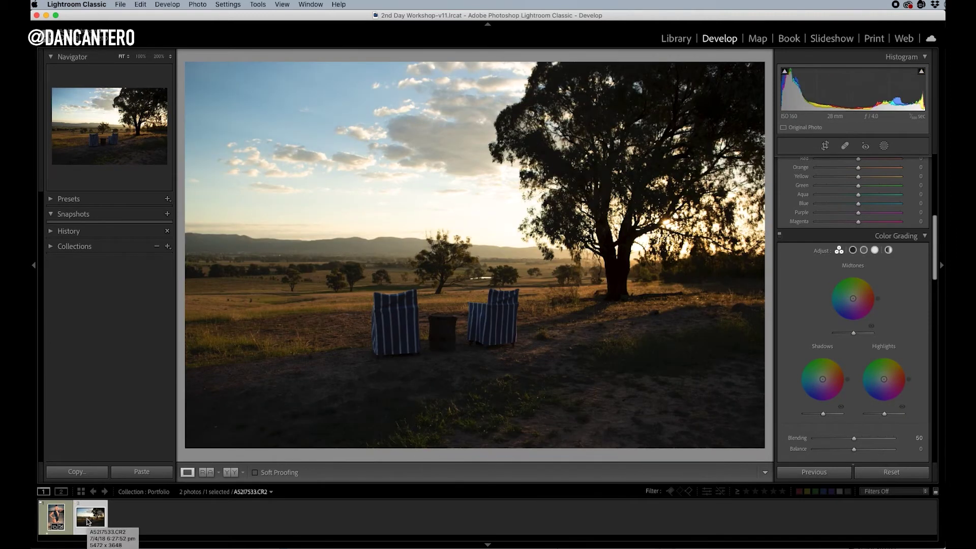
pyautogui.scroll(10, 824, 279)
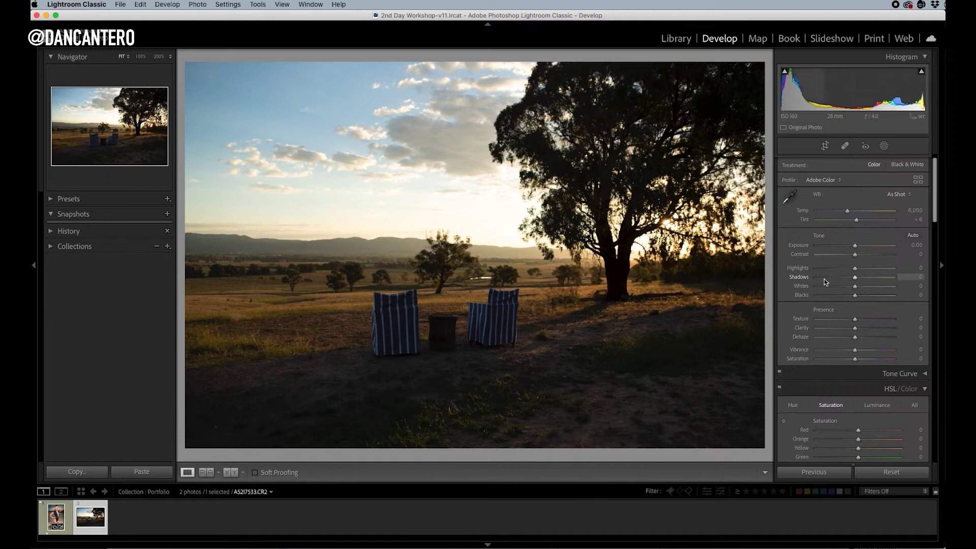
pyautogui.scroll(-1, 825, 287)
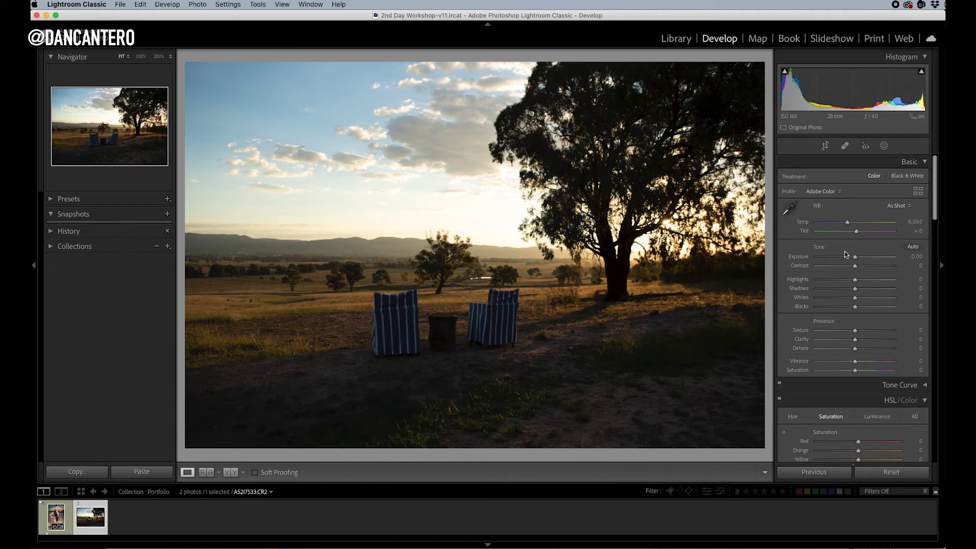
pyautogui.click(855, 290)
pyautogui.moveTo(855, 289)
pyautogui.mouseDown()
pyautogui.moveTo(875, 288)
pyautogui.moveTo(839, 283)
pyautogui.mouseUp()
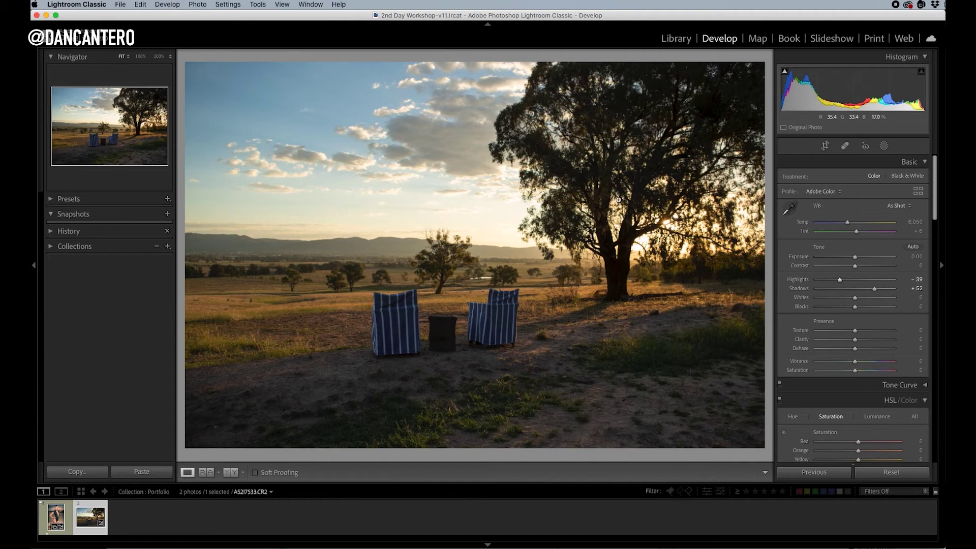
# Tint the landscape's highlights warm yellow at about hue 55 and saturation 78, and nudge the shadows' colour tint slightly.
pyautogui.scroll(-10, 853, 264)
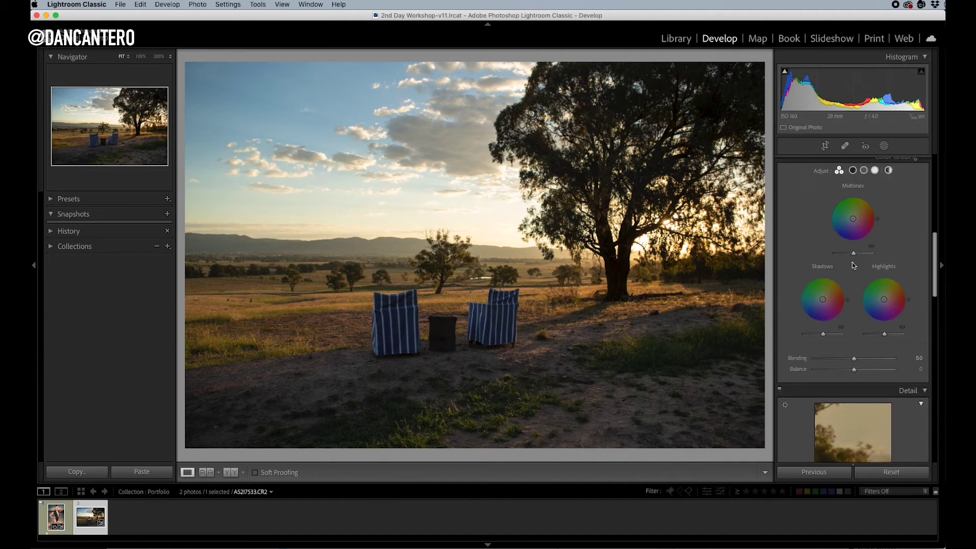
pyautogui.scroll(1, 896, 235)
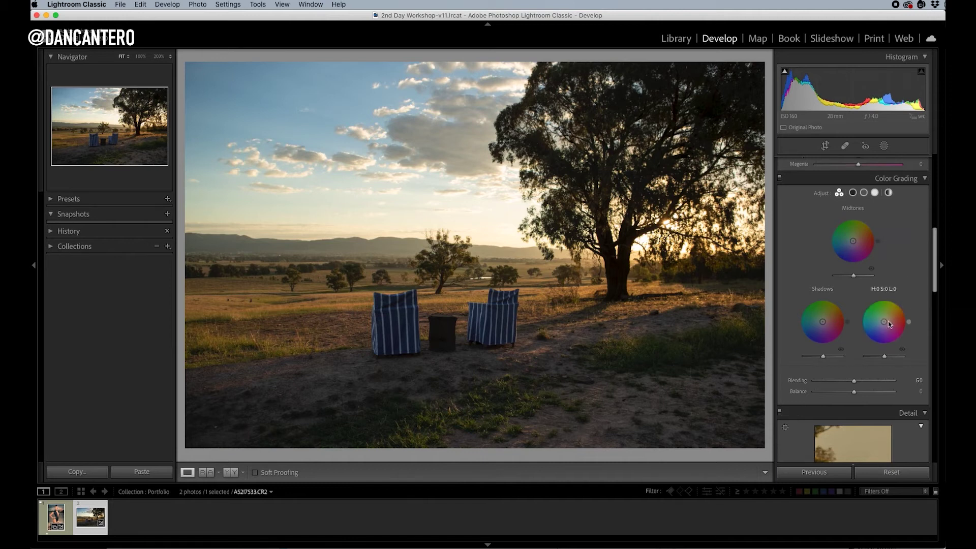
pyautogui.moveTo(885, 323); pyautogui.dragTo(892, 310)
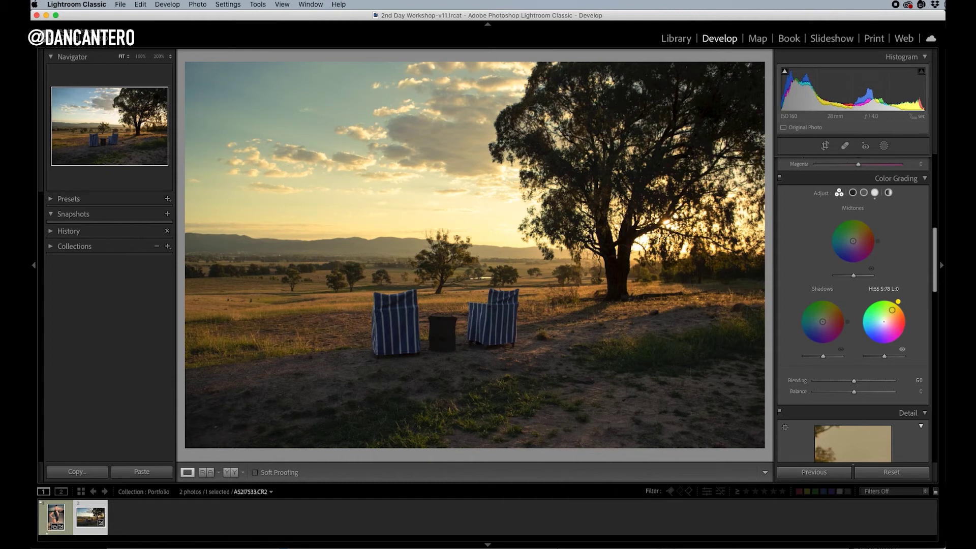
pyautogui.moveTo(892, 309); pyautogui.dragTo(893, 310)
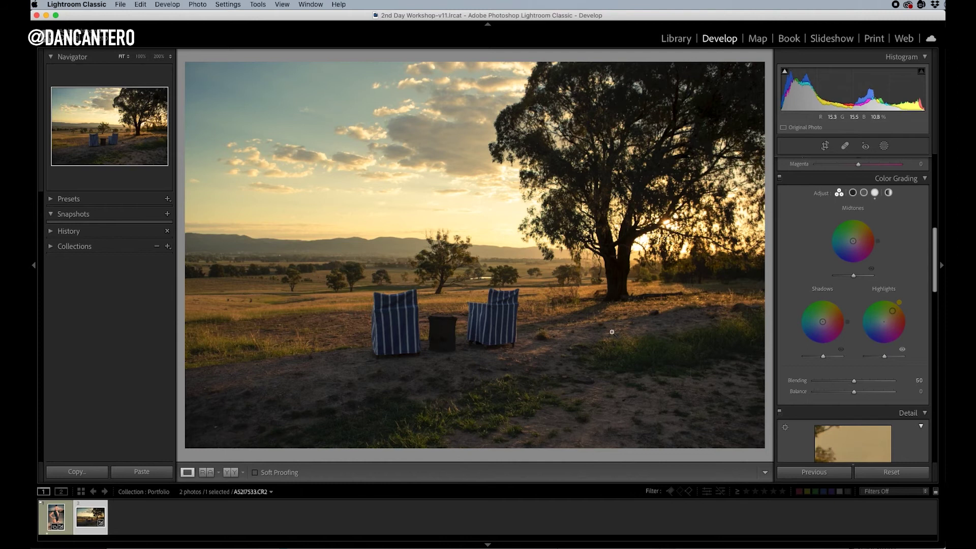
pyautogui.moveTo(822, 321); pyautogui.dragTo(824, 322)
# Set the landscape's Exposure to +0.50 and Highlights to -45.
pyautogui.scroll(5, 815, 284)
pyautogui.scroll(2, 815, 284)
pyautogui.moveTo(832, 279); pyautogui.dragTo(856, 267)
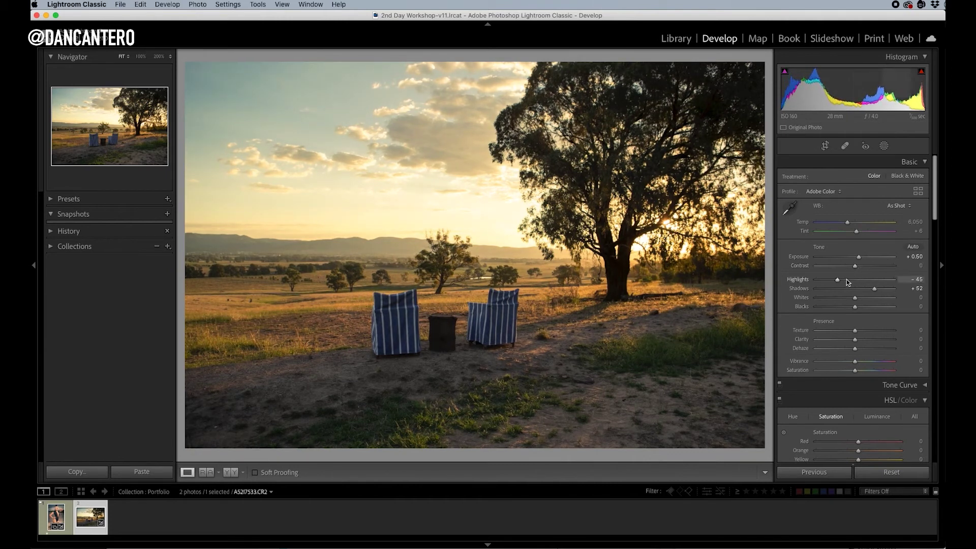
pyautogui.scroll(-1, 836, 280)
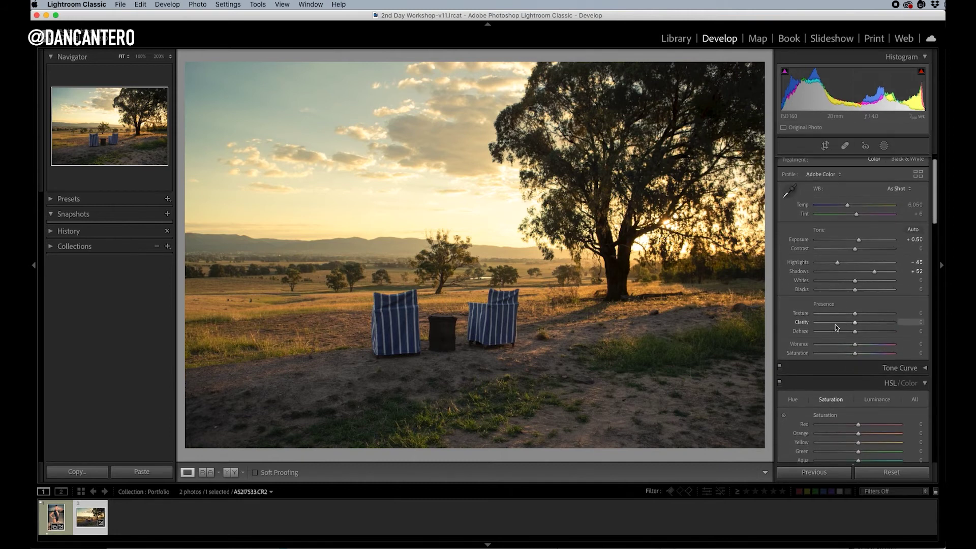
pyautogui.scroll(-3, 828, 324)
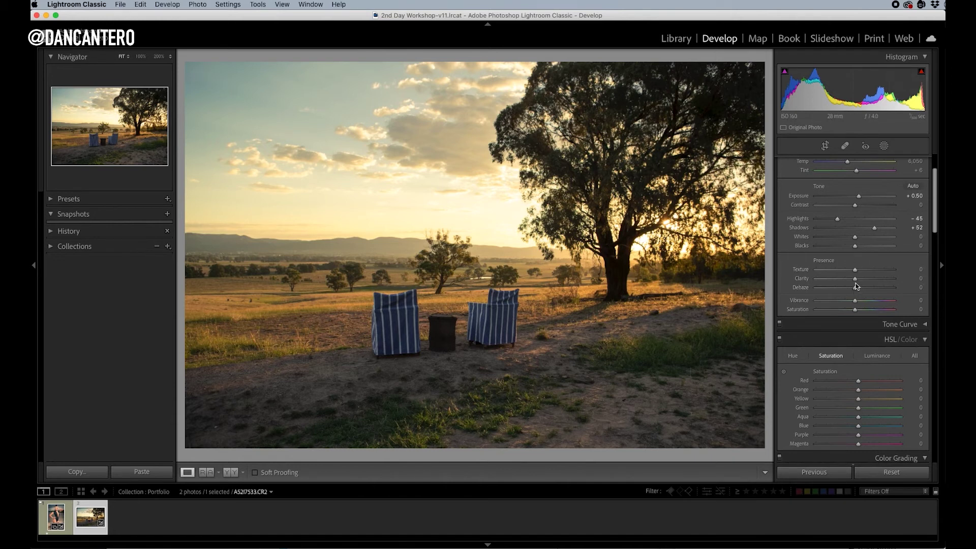
# Raise the landscape's Vibrance slightly and tint its shadows a subtle blue with colour grading.
pyautogui.moveTo(855, 301); pyautogui.dragTo(860, 300)
pyautogui.scroll(-8, 839, 295)
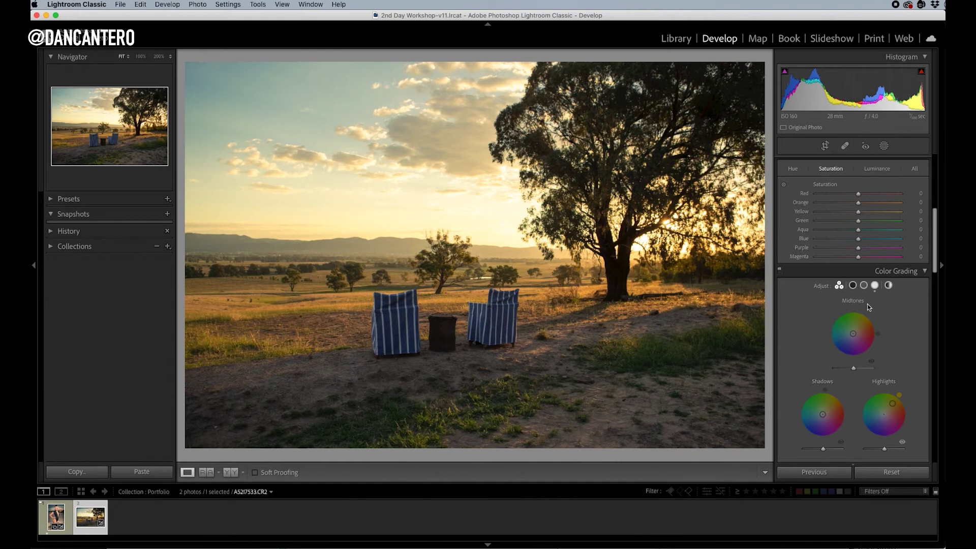
pyautogui.scroll(-1, 903, 344)
pyautogui.moveTo(823, 402); pyautogui.dragTo(820, 405)
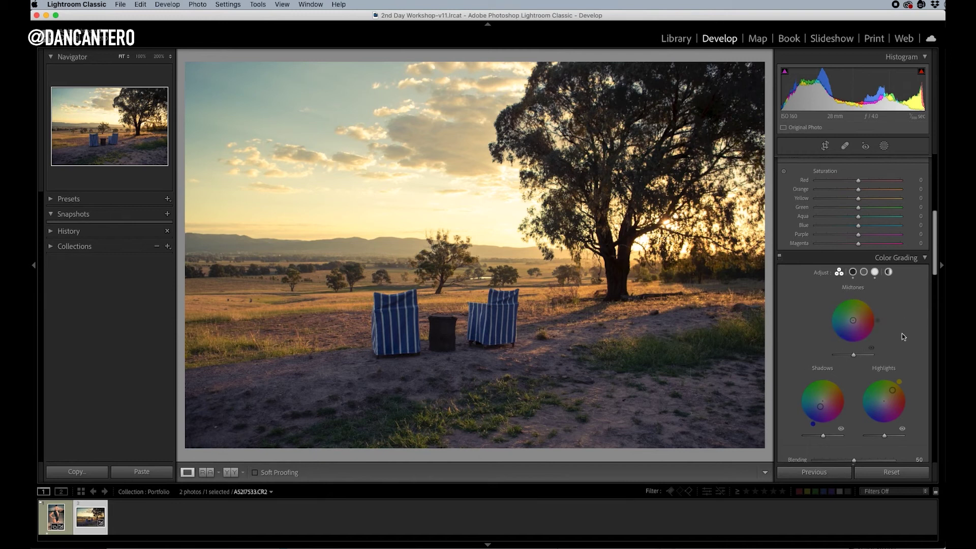
pyautogui.scroll(-2, 901, 334)
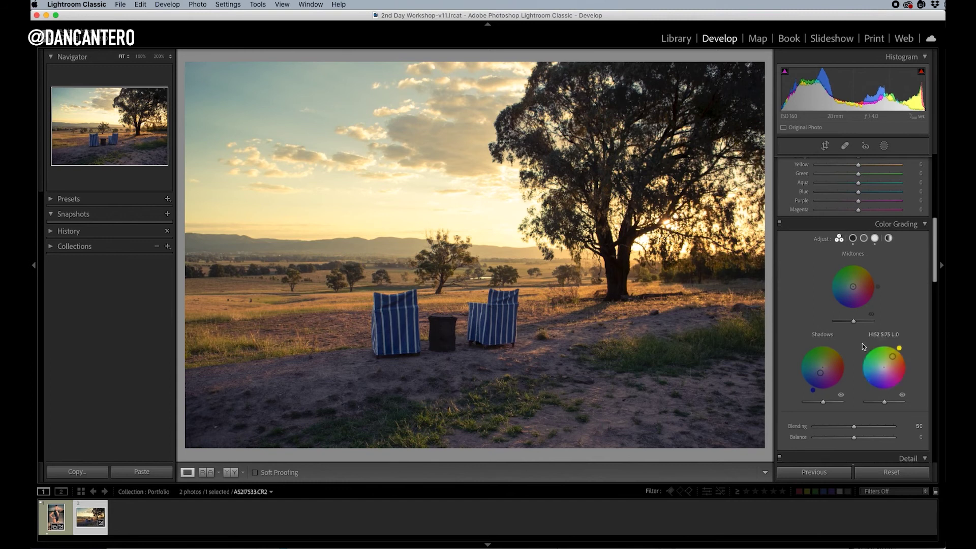
# Open the beach portrait and try out the Blending and Balance of its colour grading, leaving them at 50 and 0.
pyautogui.click(47, 518)
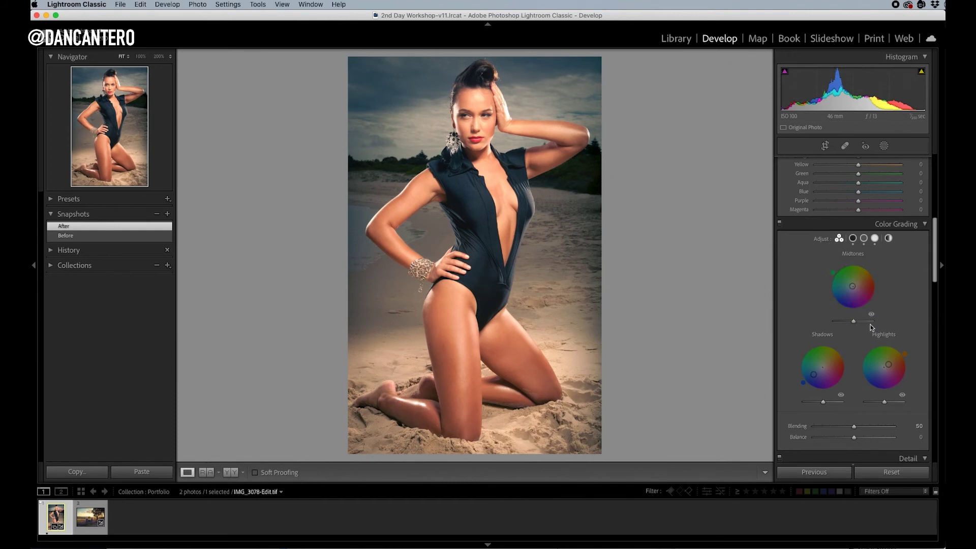
pyautogui.scroll(-2, 876, 325)
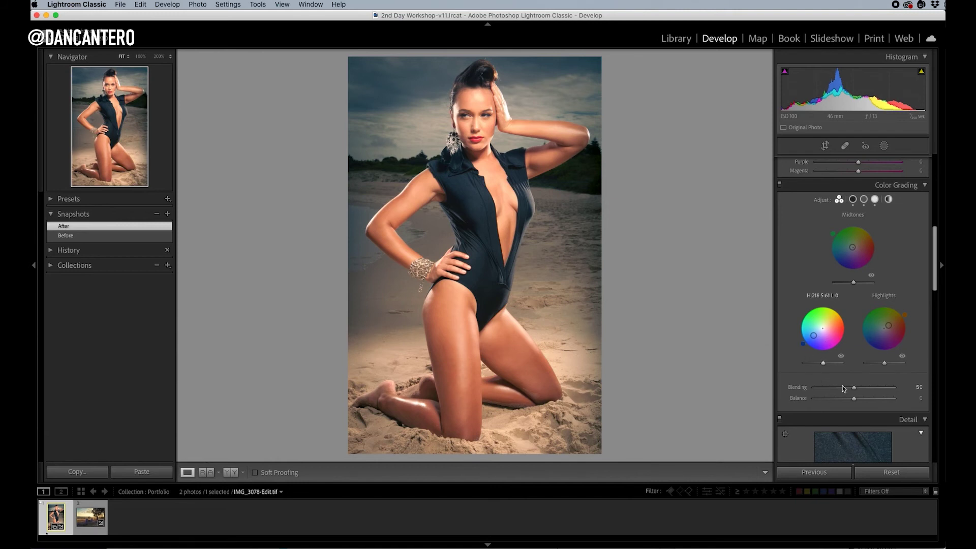
pyautogui.moveTo(853, 390)
pyautogui.mouseDown()
pyautogui.moveTo(867, 386)
pyautogui.moveTo(854, 389)
pyautogui.mouseUp()
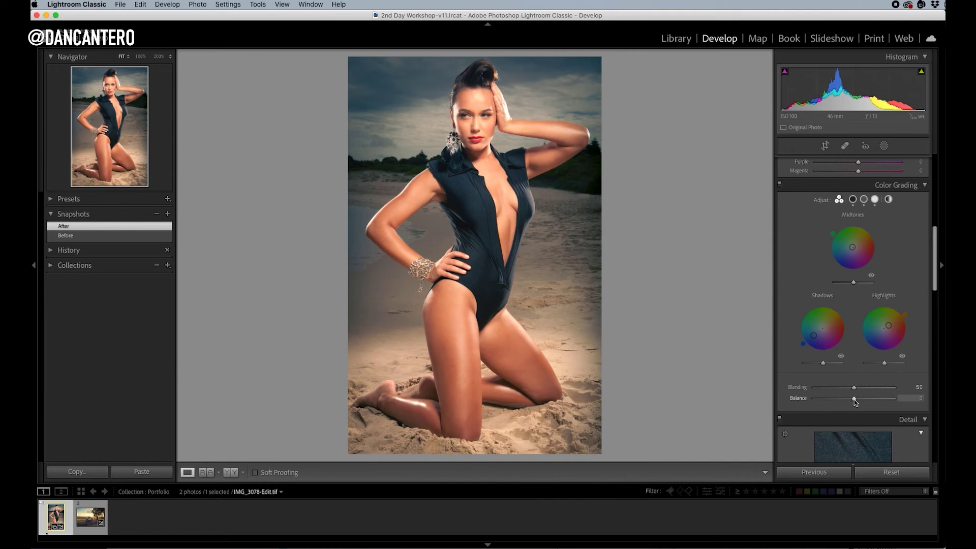
pyautogui.moveTo(854, 400)
pyautogui.mouseDown()
pyautogui.moveTo(879, 401)
pyautogui.moveTo(799, 403)
pyautogui.moveTo(891, 401)
pyautogui.moveTo(855, 402)
pyautogui.mouseUp()
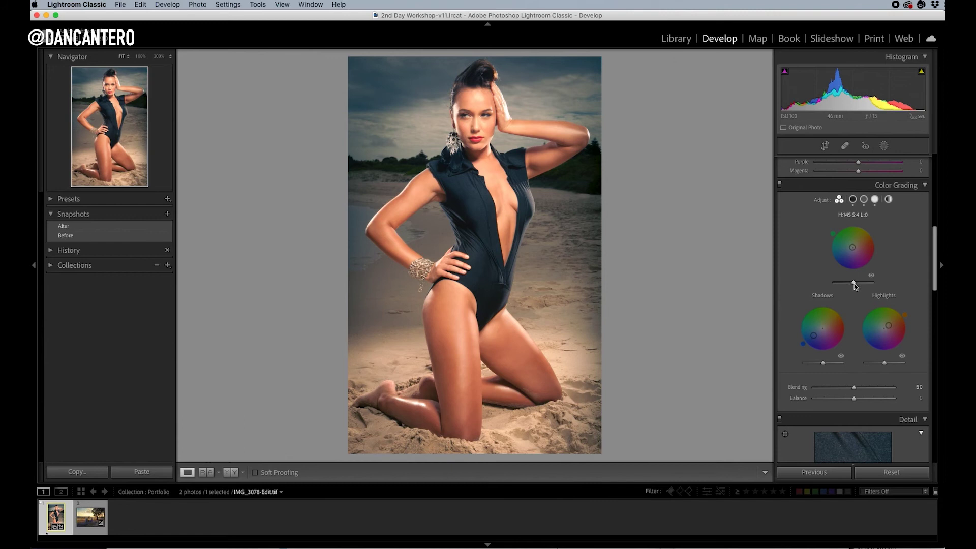
# Try darkening the portrait's midtones to a luminance of -14, and restore the midtone luminance.
pyautogui.moveTo(854, 282)
pyautogui.mouseDown()
pyautogui.moveTo(842, 283)
pyautogui.moveTo(861, 282)
pyautogui.moveTo(853, 283)
pyautogui.mouseUp()
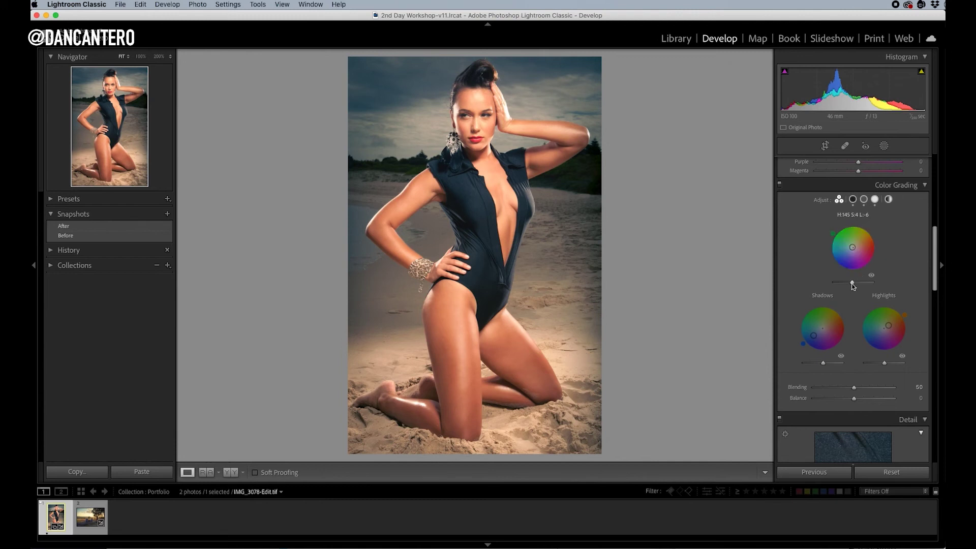
pyautogui.moveTo(852, 283)
pyautogui.mouseDown()
pyautogui.moveTo(861, 282)
pyautogui.moveTo(842, 283)
pyautogui.moveTo(853, 284)
pyautogui.mouseUp()
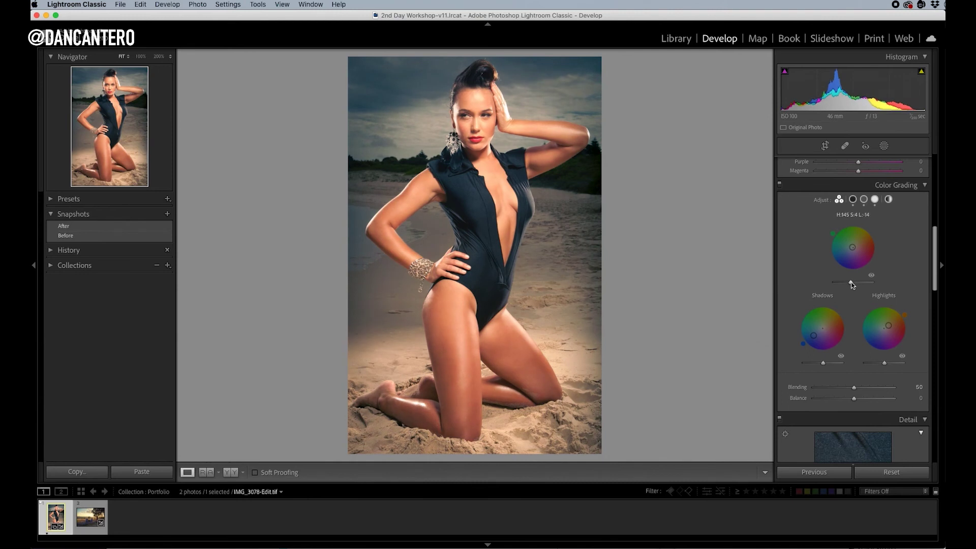
pyautogui.moveTo(852, 285); pyautogui.dragTo(855, 283)
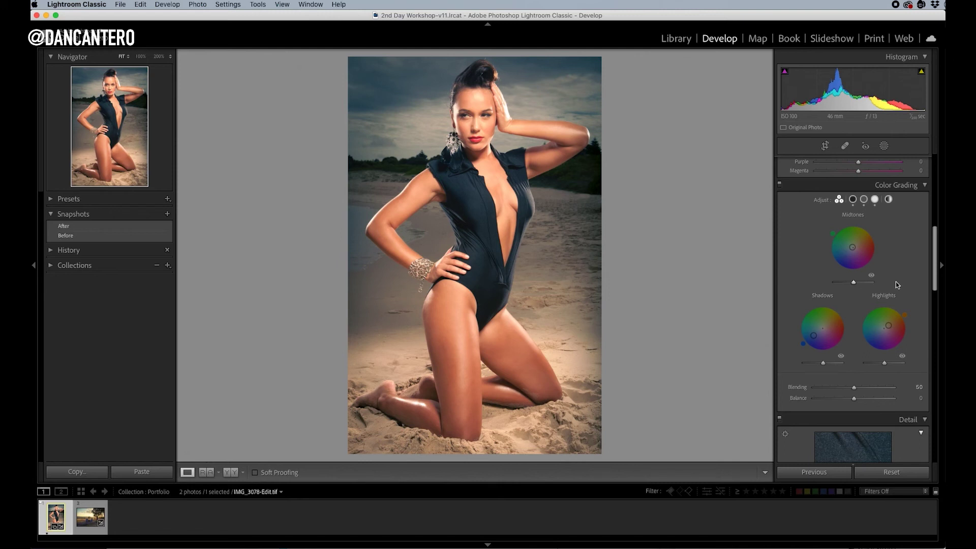
# View the portrait's shadows colour wheel on its own and return to the three-wheel view.
pyautogui.click(852, 201)
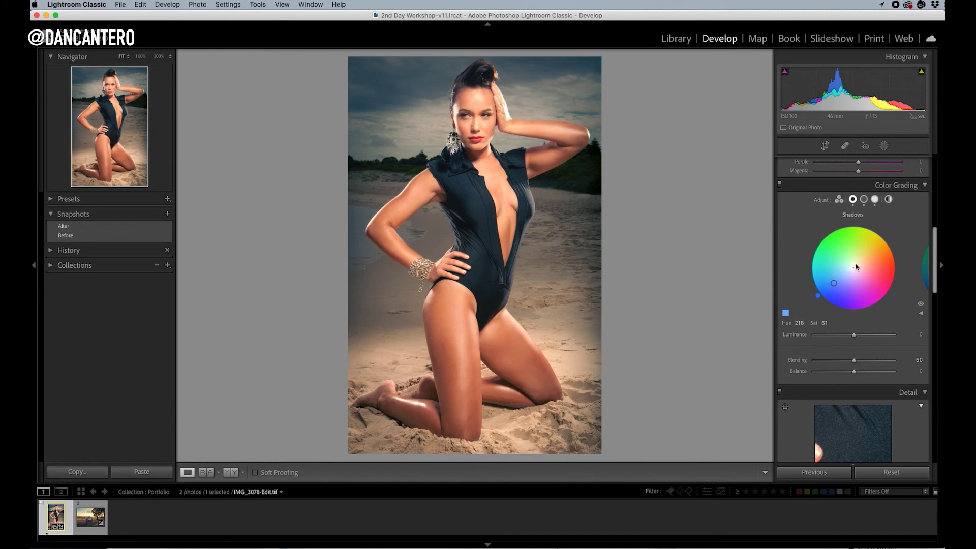
pyautogui.click(839, 199)
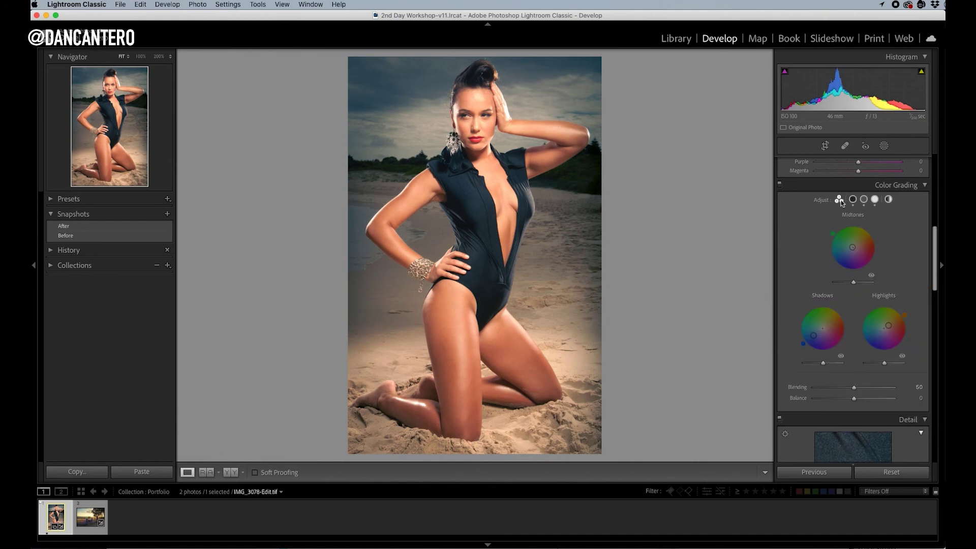